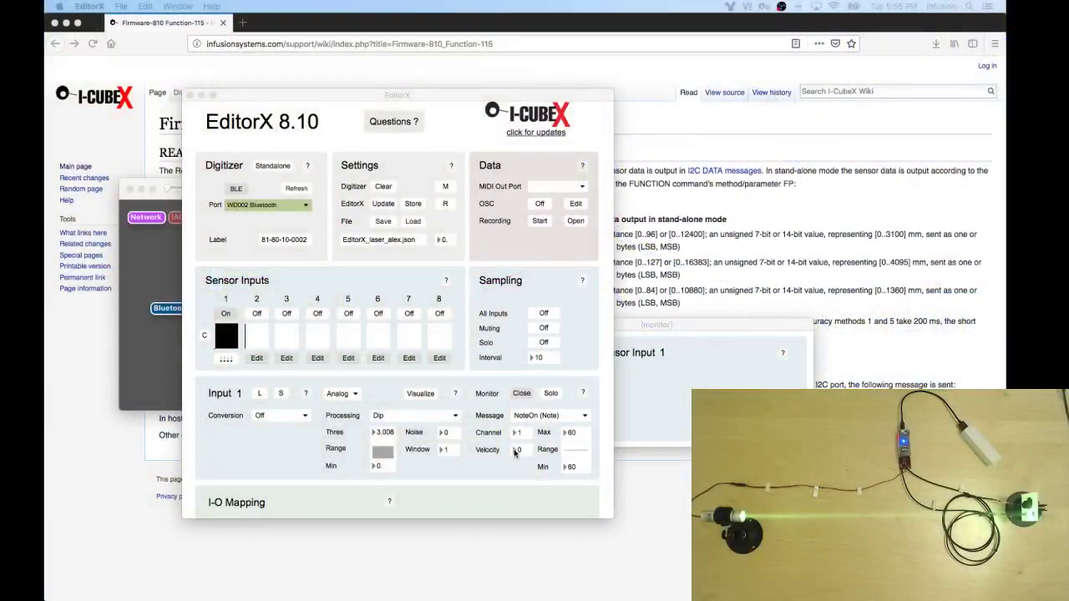
- Connect the WD002 Bluetooth MIDI device in Audio MIDI Setup
{"action": "key", "text": "super+Tab"}
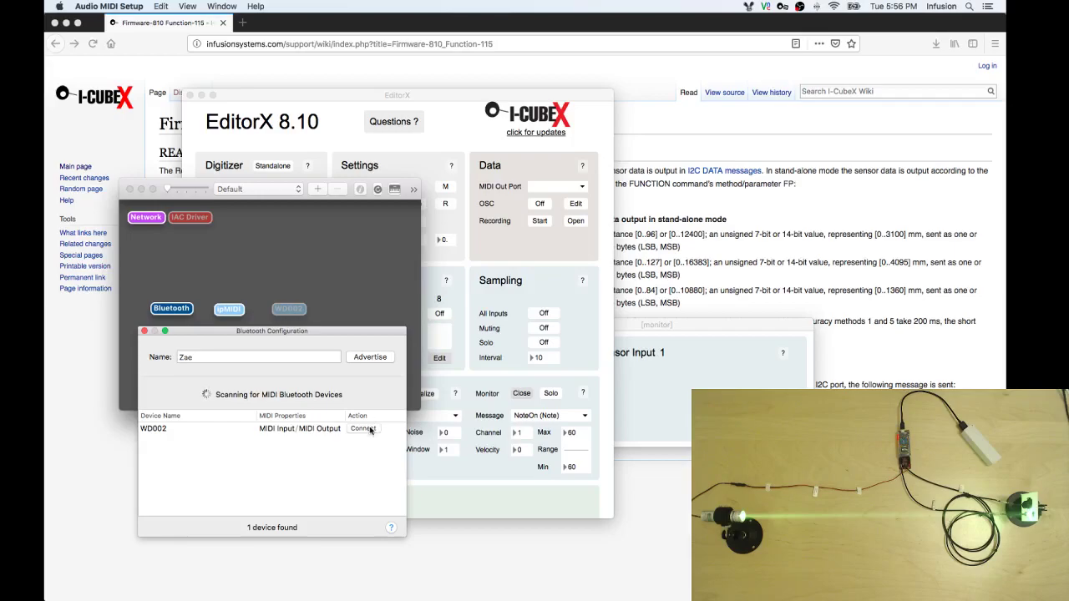
{"action": "left_click", "coordinate": [363, 428]}
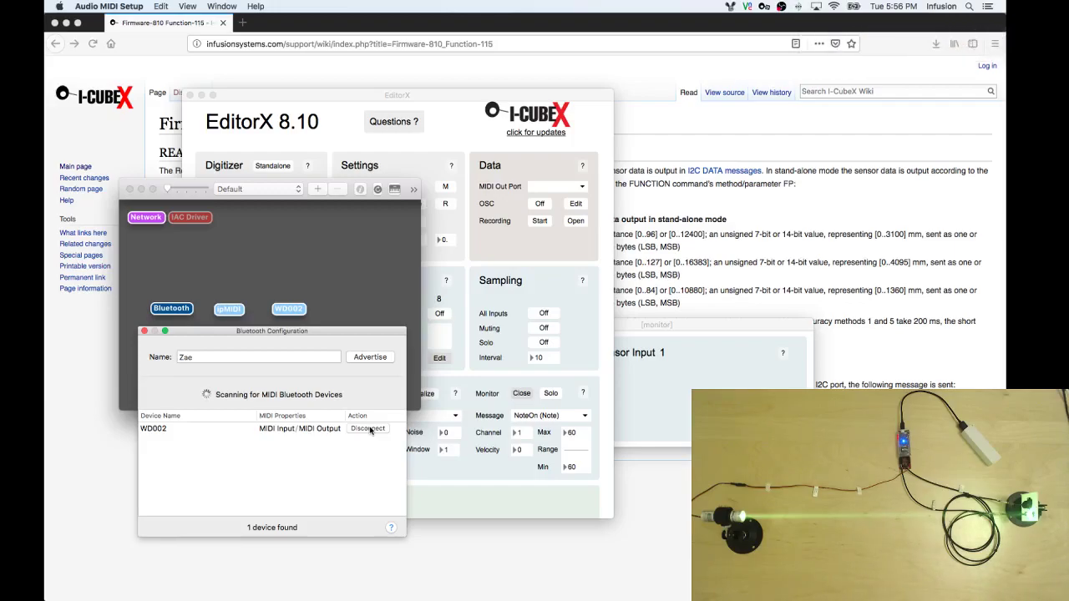
- Back in EditorX, clear the digitizer settings, turn sensor input 1 on and edit it
{"action": "left_click", "coordinate": [491, 98]}
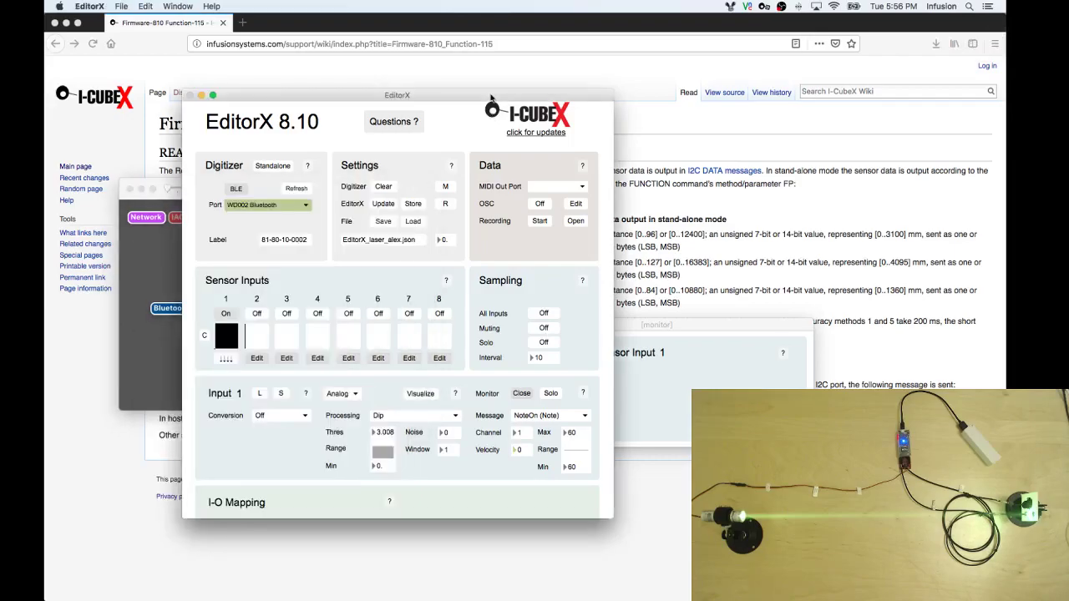
{"action": "left_click", "coordinate": [384, 187]}
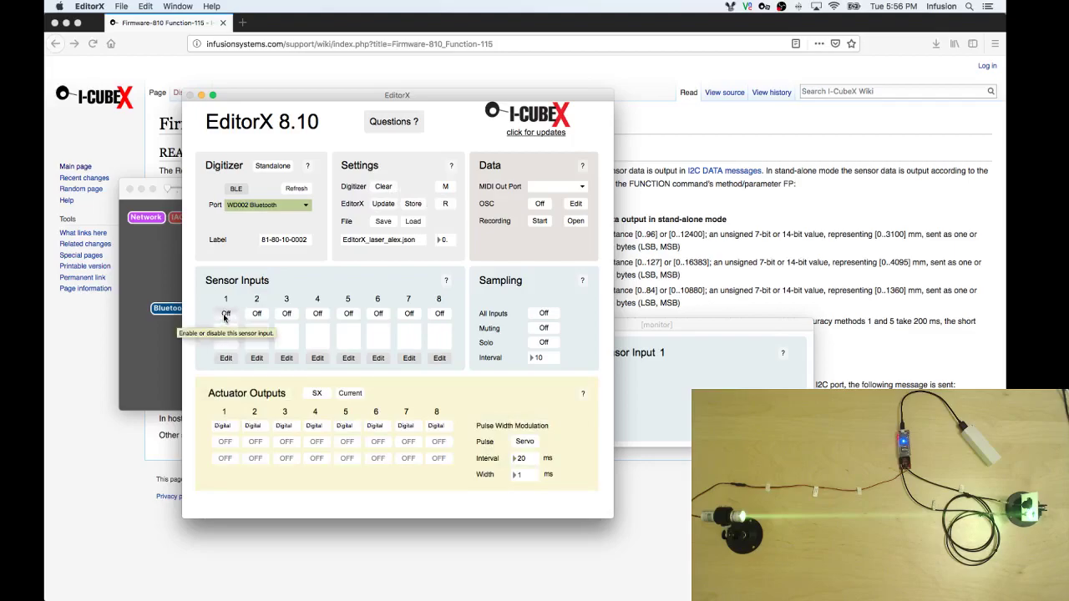
{"action": "left_click", "coordinate": [225, 314]}
{"action": "left_click", "coordinate": [223, 359]}
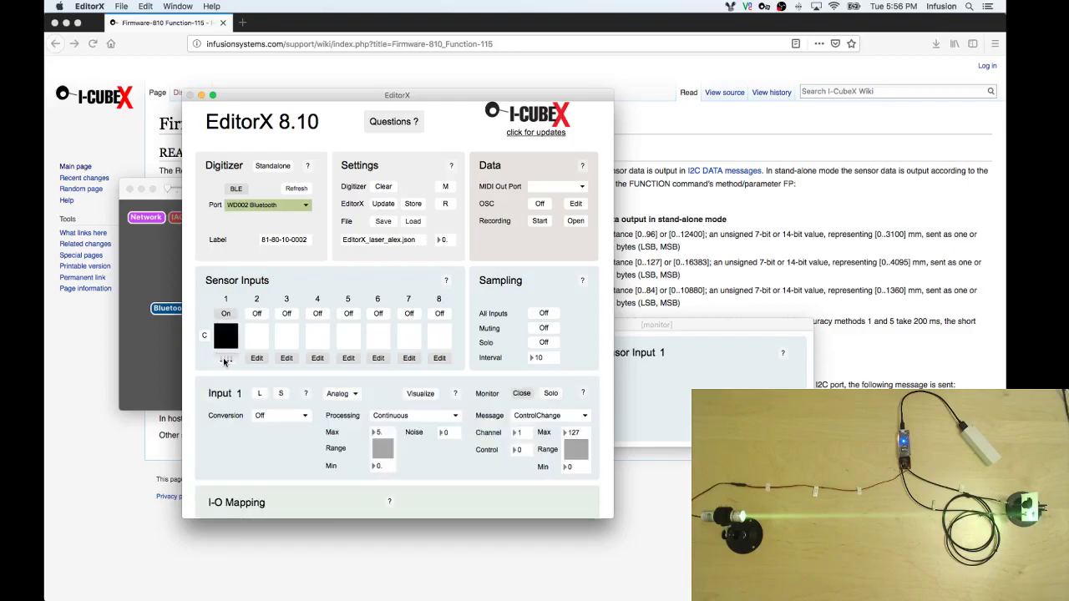
- Set input 1's processing mode to Dip
{"action": "left_click", "coordinate": [389, 417]}
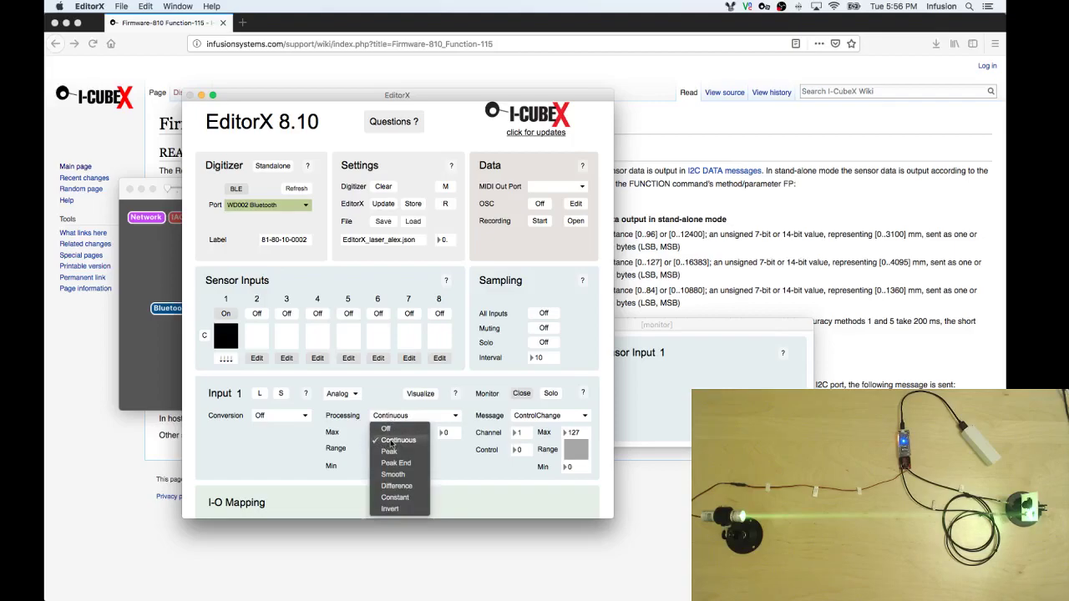
{"action": "left_click", "coordinate": [394, 428]}
{"action": "left_click", "coordinate": [401, 420]}
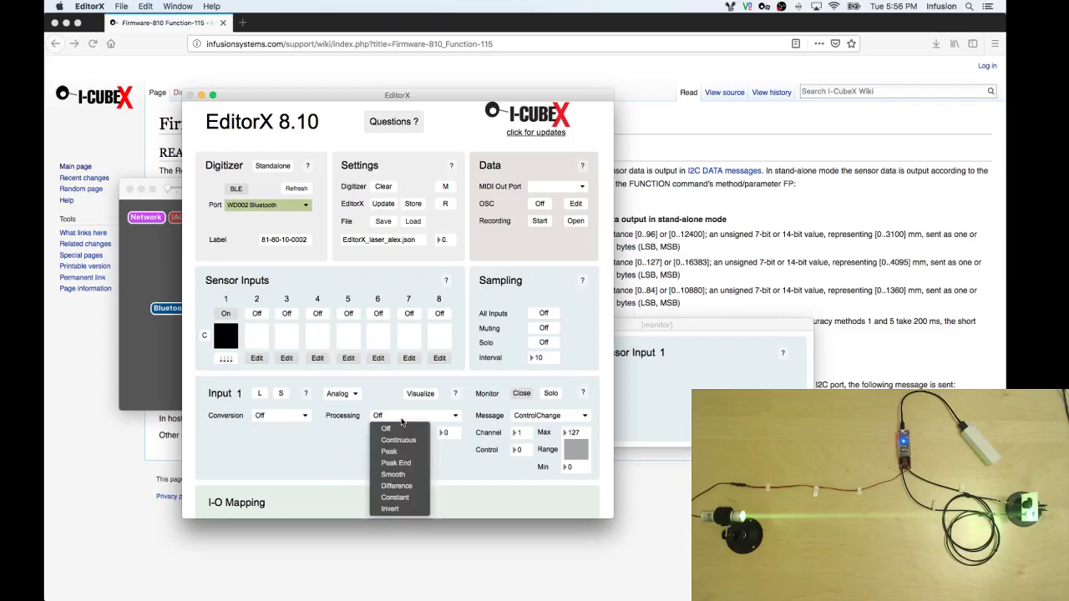
{"action": "left_click", "coordinate": [404, 518]}
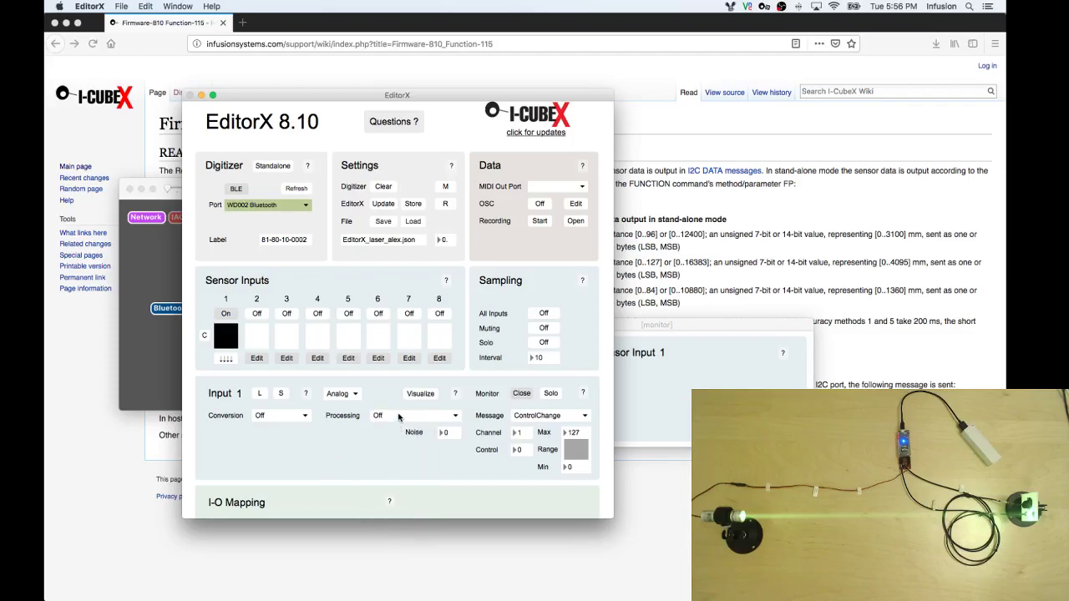
{"action": "left_click", "coordinate": [398, 416]}
{"action": "left_click", "coordinate": [396, 452]}
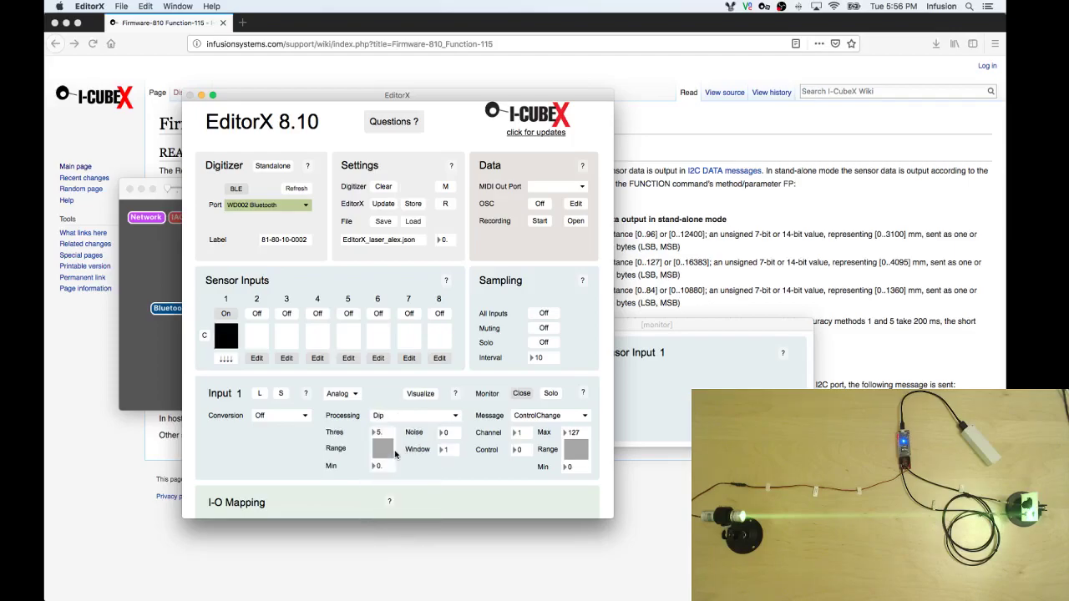
{"action": "left_click", "coordinate": [401, 417]}
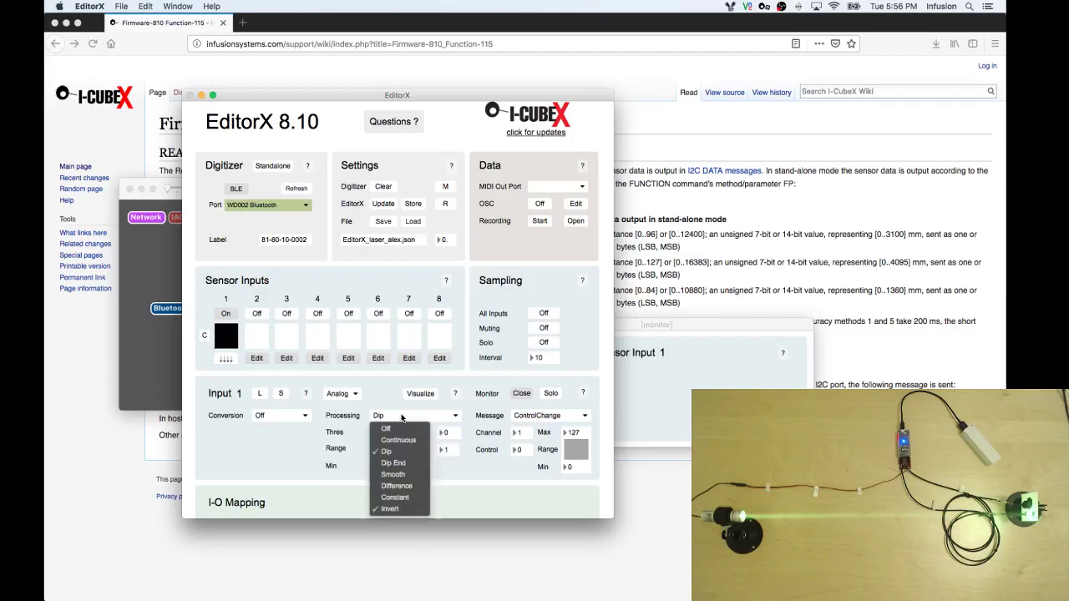
{"action": "left_click", "coordinate": [394, 463]}
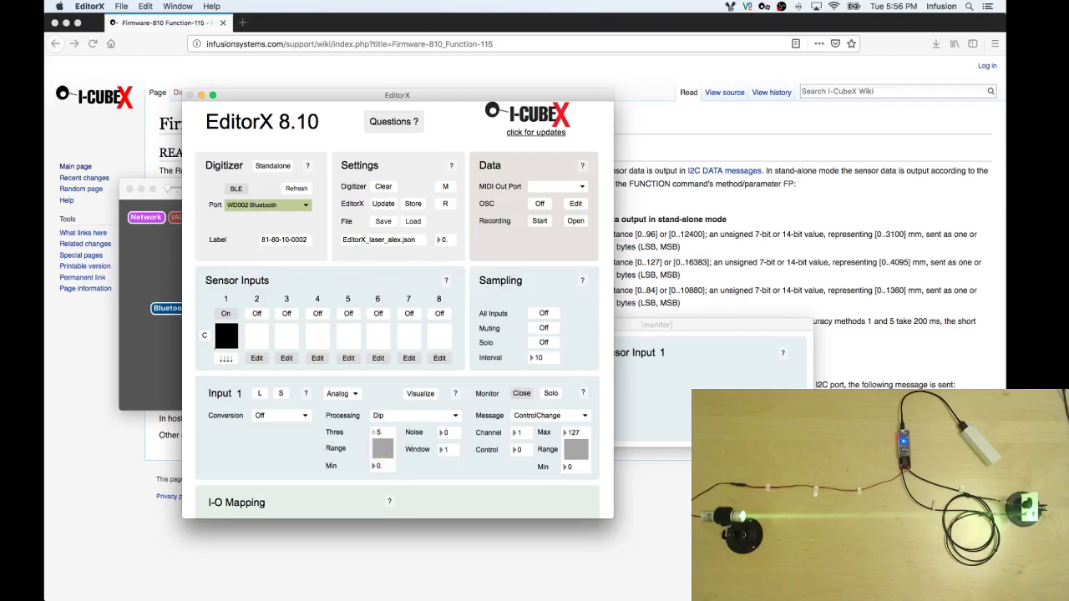
- Lower input 1's dip threshold to 3.008, switch it to NoteOn (Note) messages, and set note 60
{"action": "left_click_drag", "start_coordinate": [382, 434], "coordinate": [382, 468]}
{"action": "scroll", "coordinate": [551, 435], "scroll_direction": "up", "scroll_amount": 1}
{"action": "left_click", "coordinate": [552, 434]}
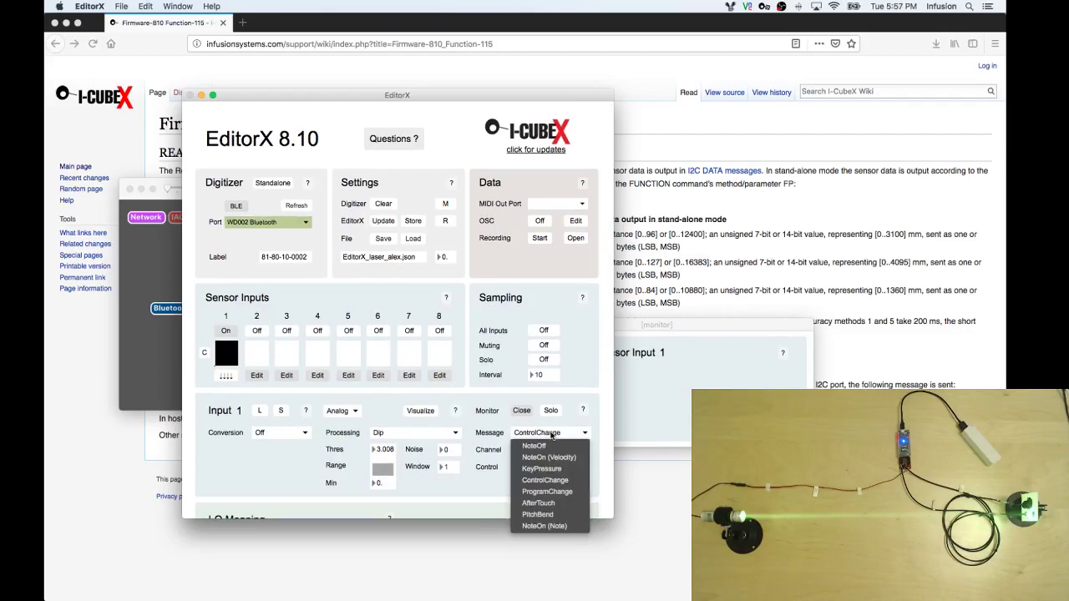
{"action": "left_click", "coordinate": [541, 526]}
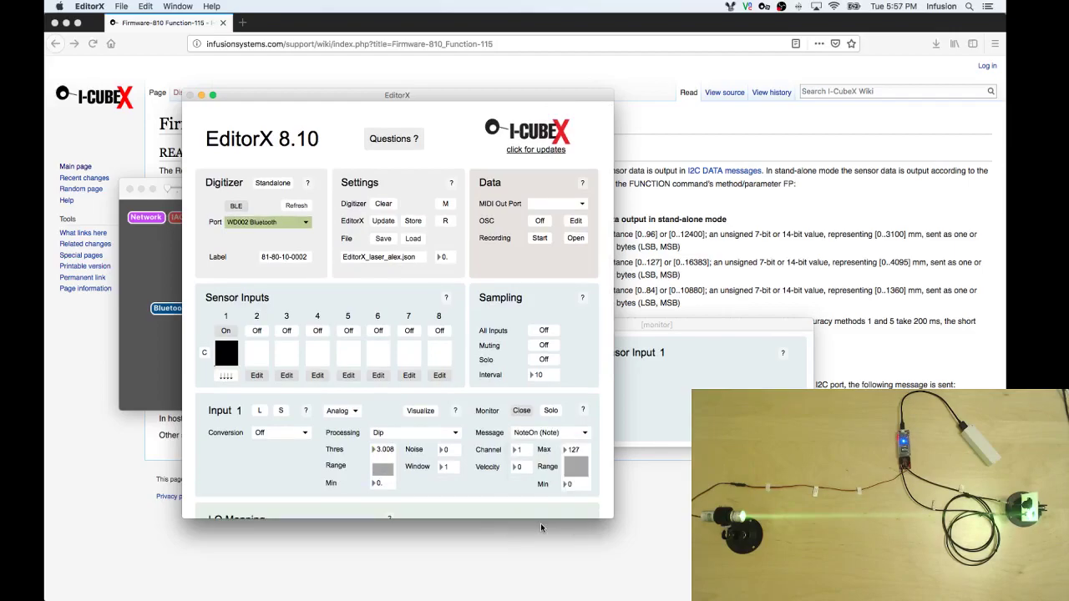
{"action": "left_click", "coordinate": [572, 451]}
{"action": "type", "text": "6"}
{"action": "key", "text": "Return"}
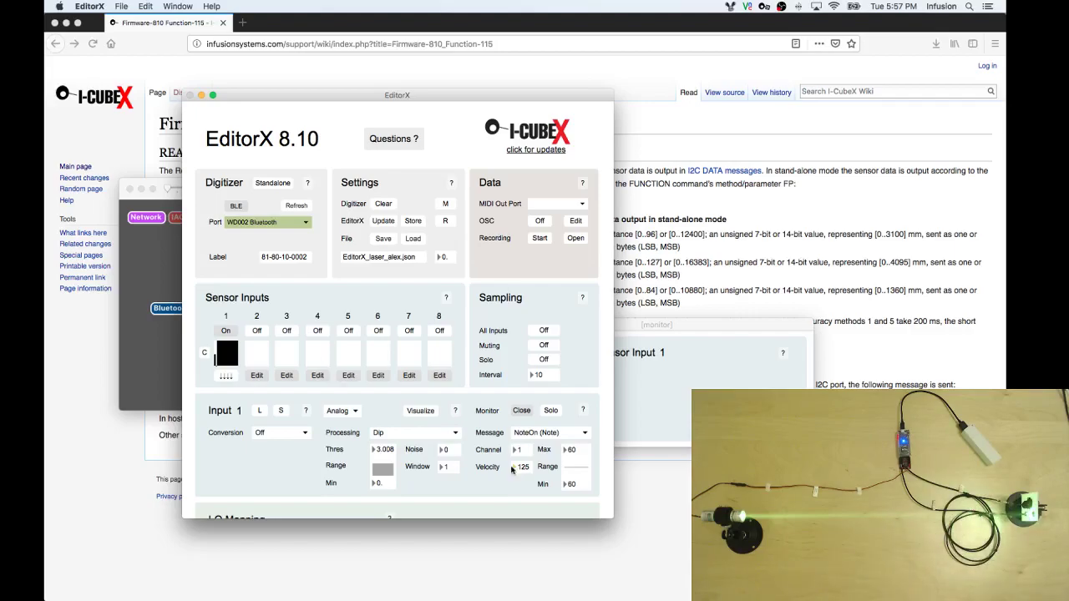
- Turn sensor input 2 on and make it a digital input
{"action": "left_click", "coordinate": [256, 330]}
{"action": "left_click", "coordinate": [260, 377]}
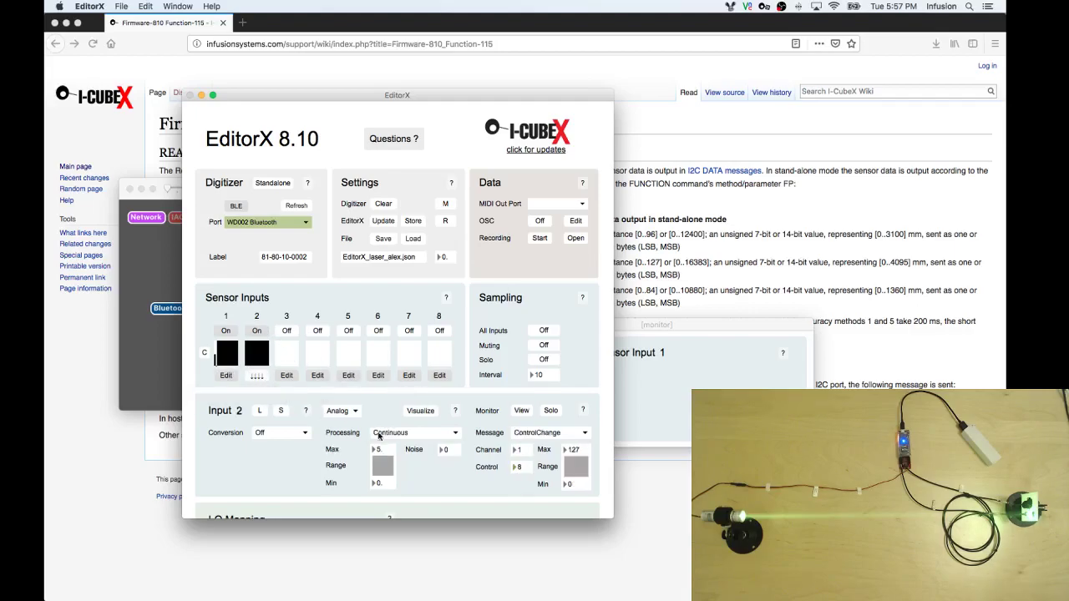
{"action": "left_click", "coordinate": [355, 415]}
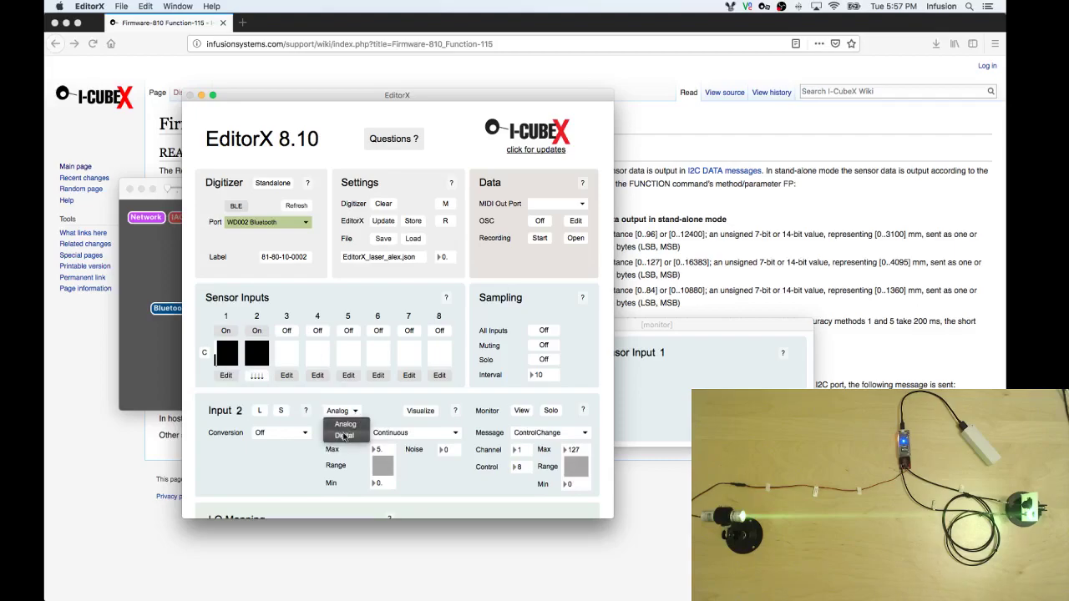
{"action": "left_click", "coordinate": [344, 436]}
- Choose the ReachFarD sensor with method 2 for input 2, checking its documentation page
{"action": "left_click", "coordinate": [289, 434]}
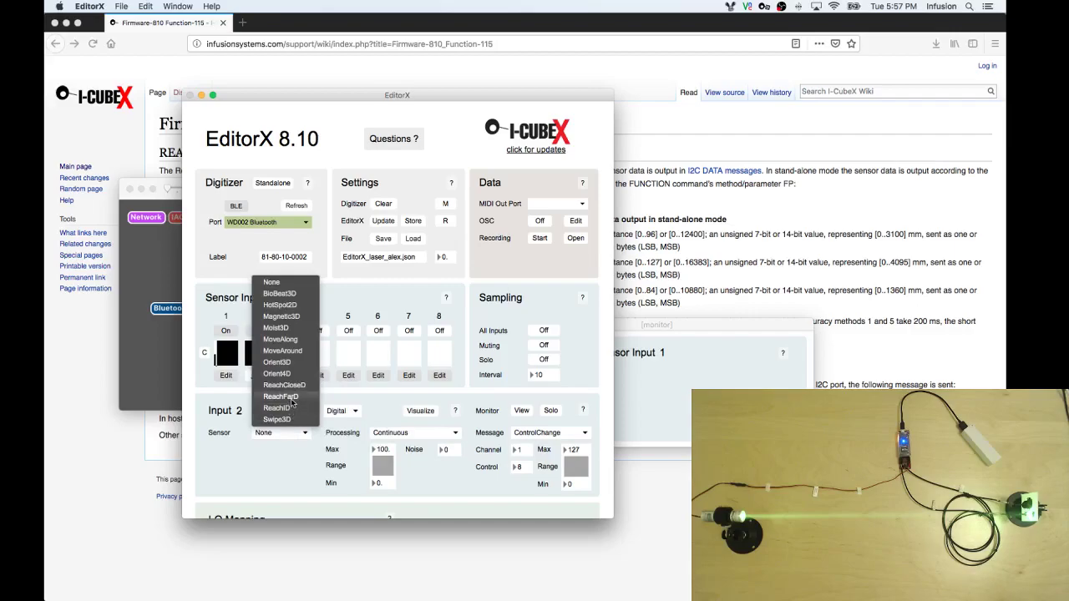
{"action": "left_click", "coordinate": [280, 397]}
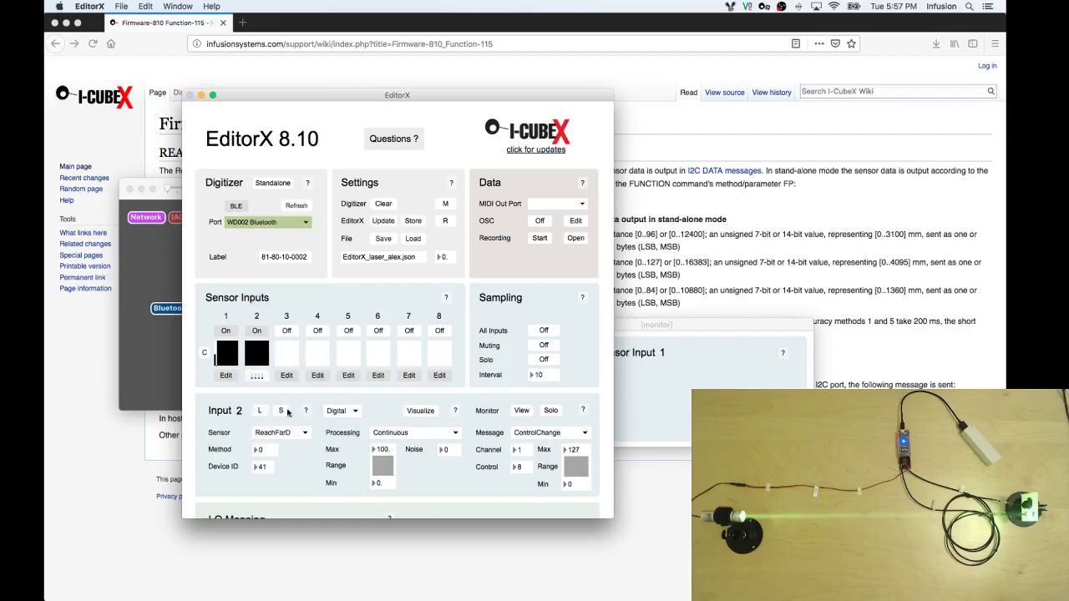
{"action": "left_click", "coordinate": [259, 451]}
{"action": "type", "text": "2"}
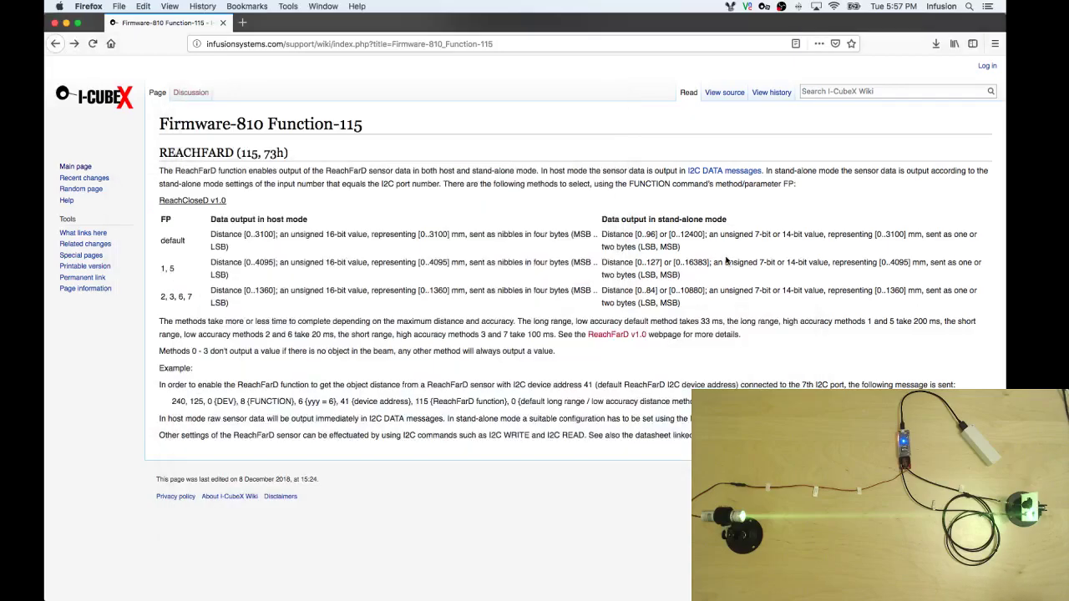
{"action": "left_click", "coordinate": [725, 260]}
{"action": "key", "text": "super+Tab"}
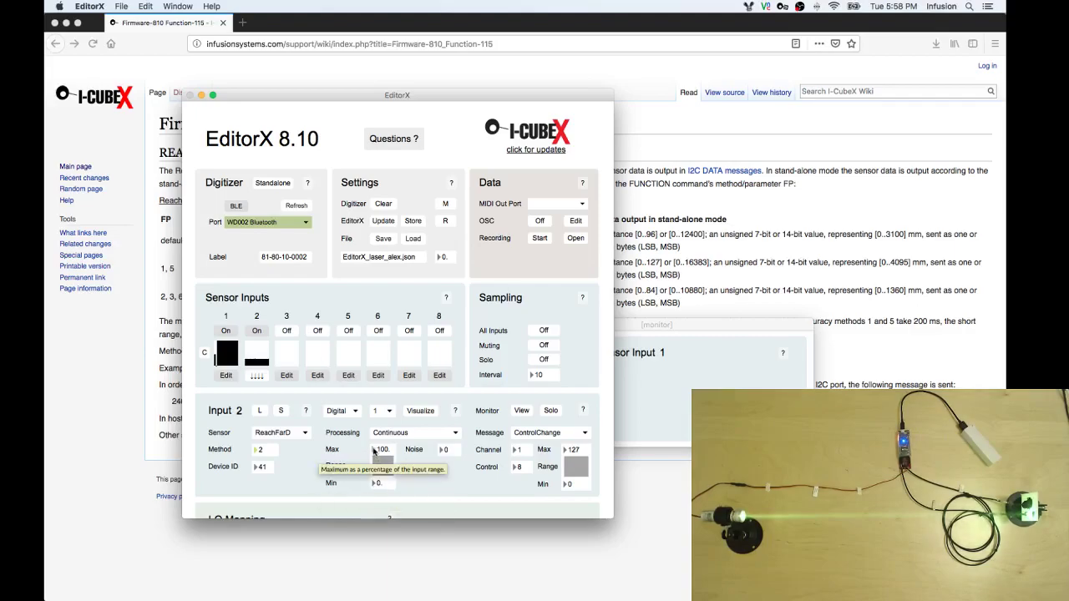
- Narrow input 2's range to a maximum of 15.62 and minimum of 4.688
{"action": "key", "text": "Return"}
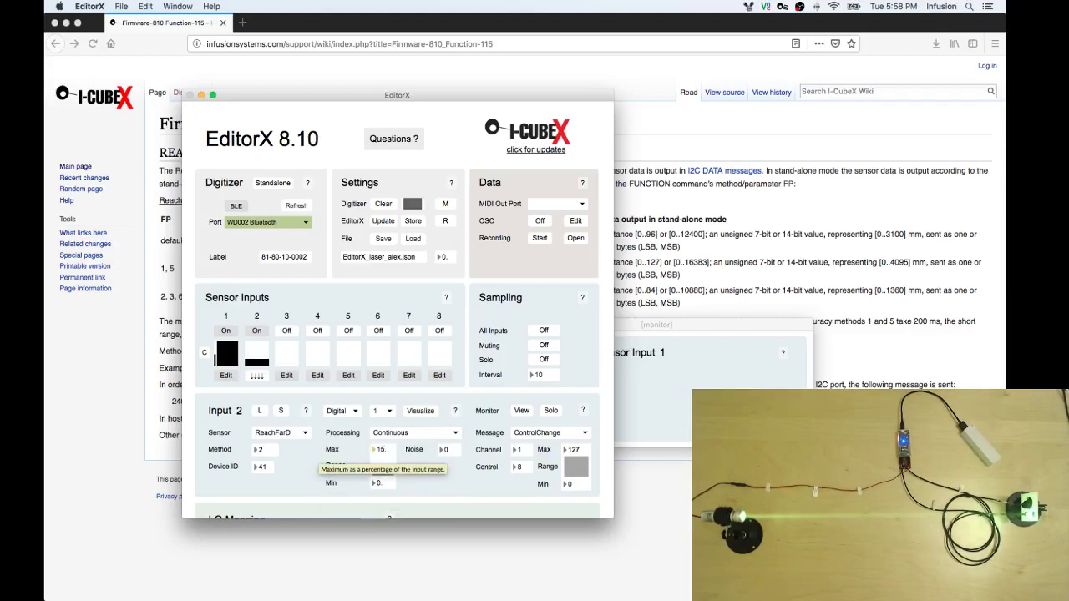
{"action": "left_click", "coordinate": [373, 484]}
{"action": "type", "text": "5"}
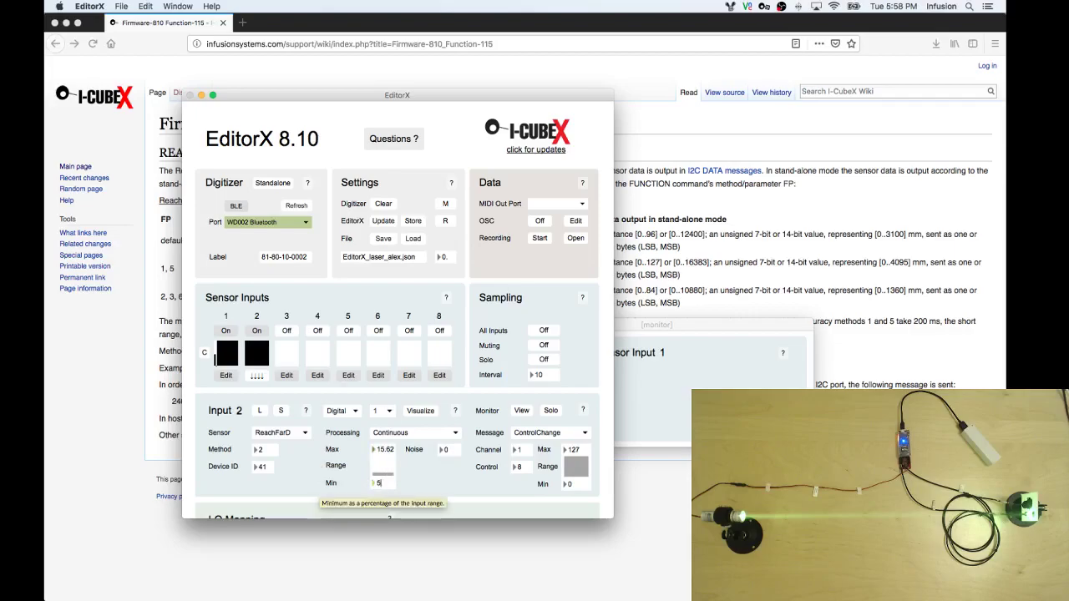
{"action": "key", "text": "Return"}
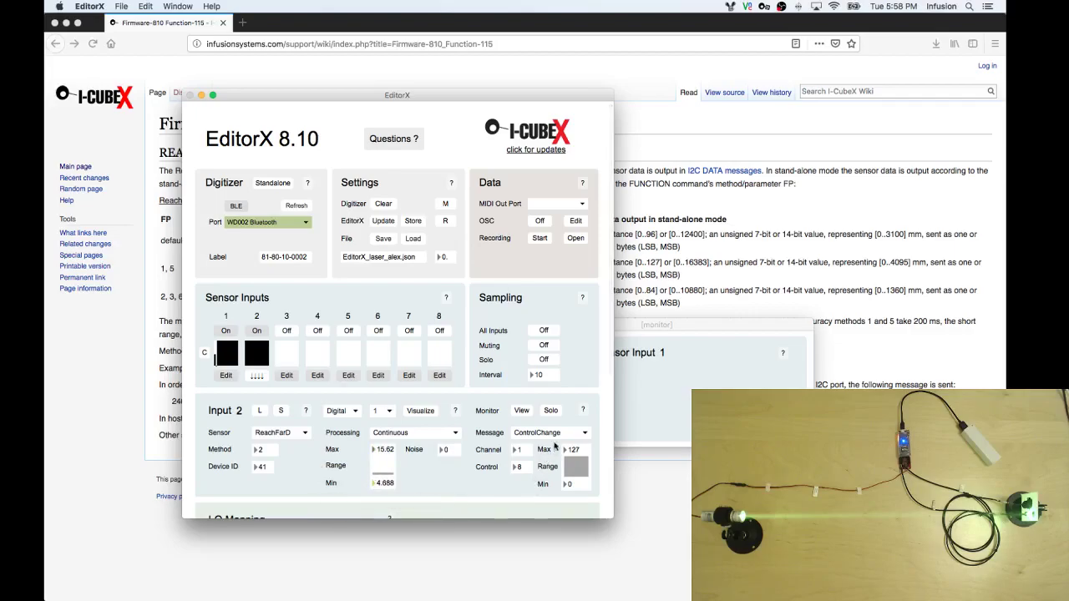
{"action": "scroll", "coordinate": [554, 432], "scroll_direction": "down", "scroll_amount": 2}
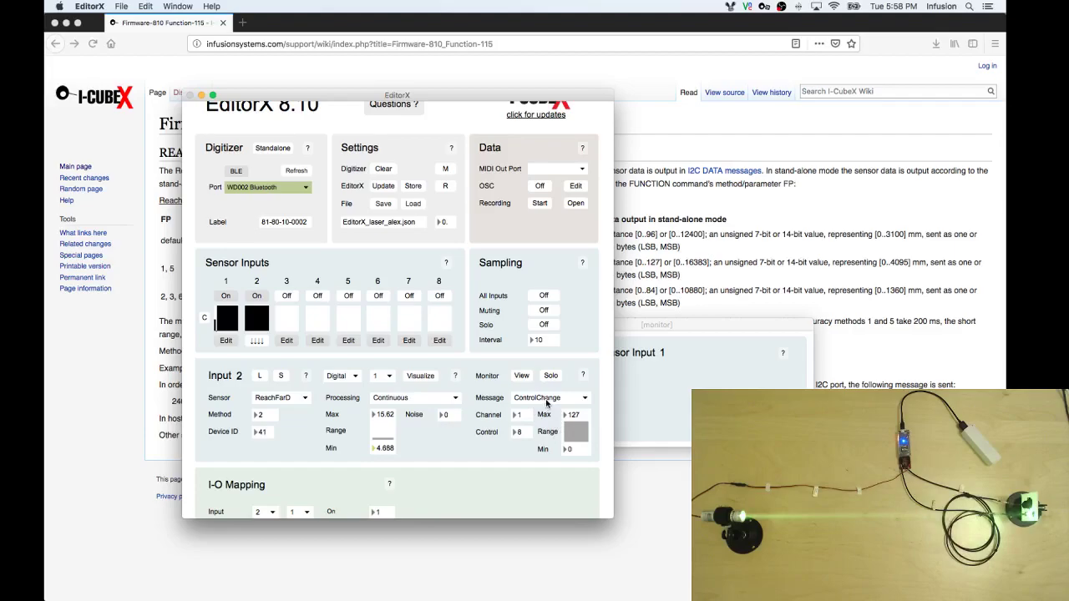
- Set input 2's message type to PitchBend
{"action": "left_click", "coordinate": [547, 401]}
{"action": "left_click", "coordinate": [554, 484]}
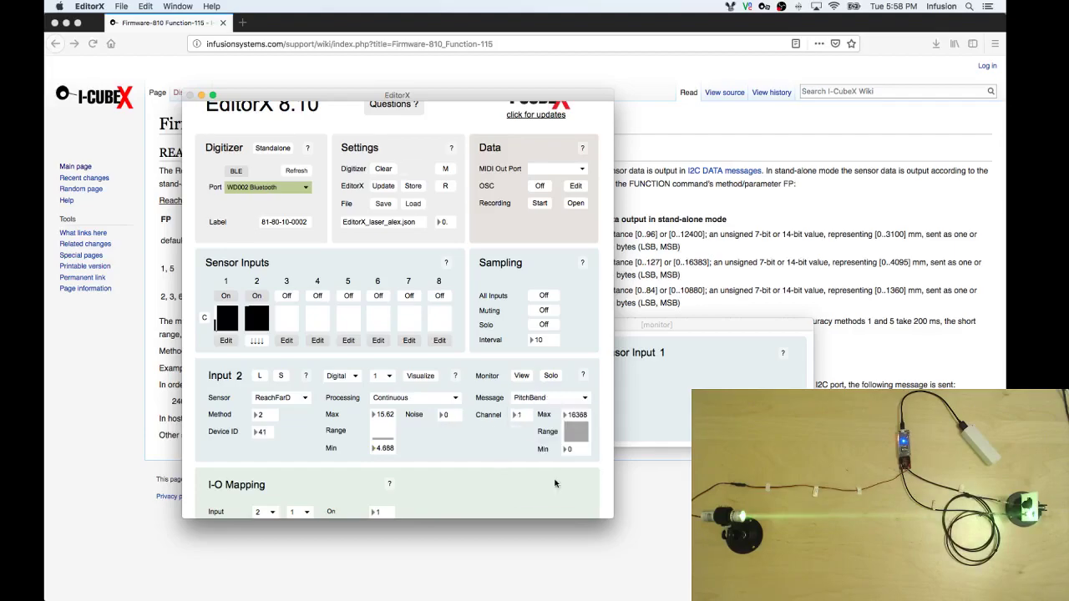